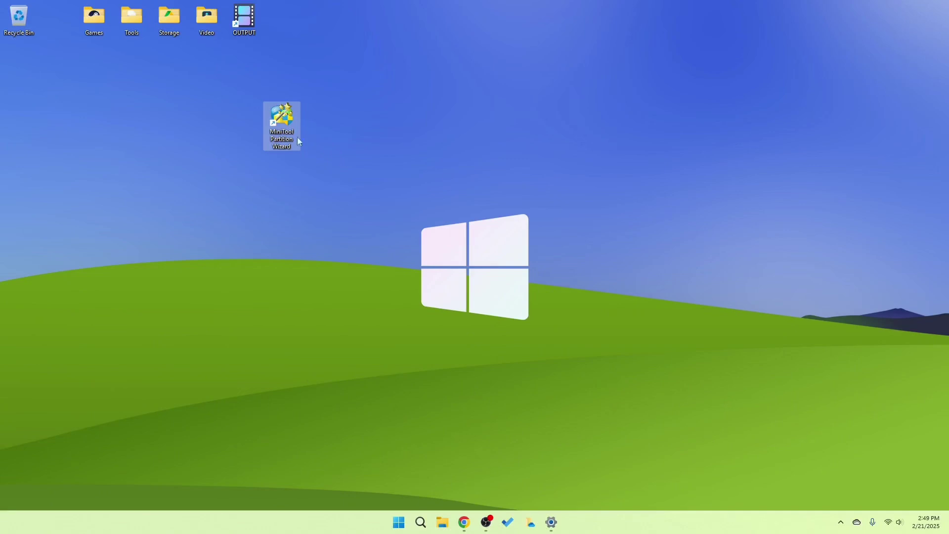
- Open This PC in File Explorer and check the details of drives C:, F: and G:
left_click(442, 523)
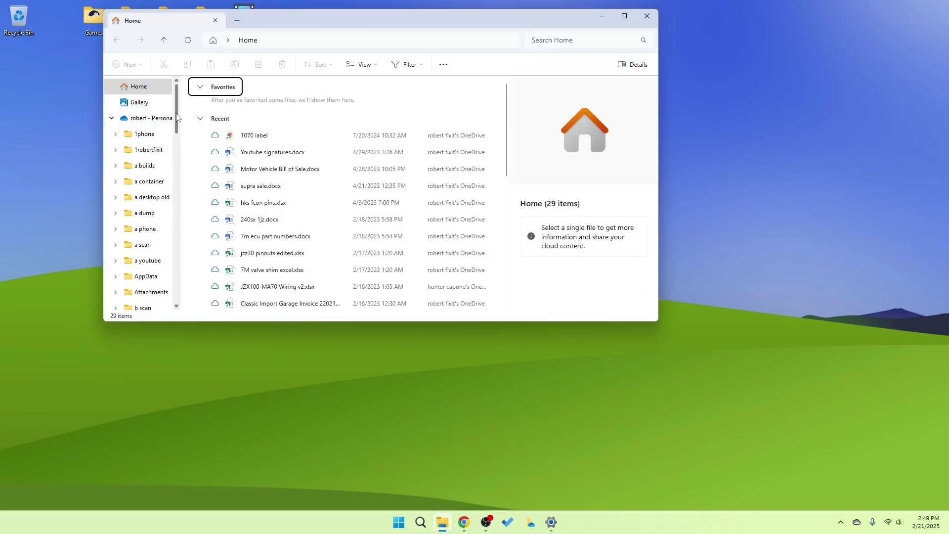
left_click_drag(177, 109, 177, 302)
left_click(144, 211)
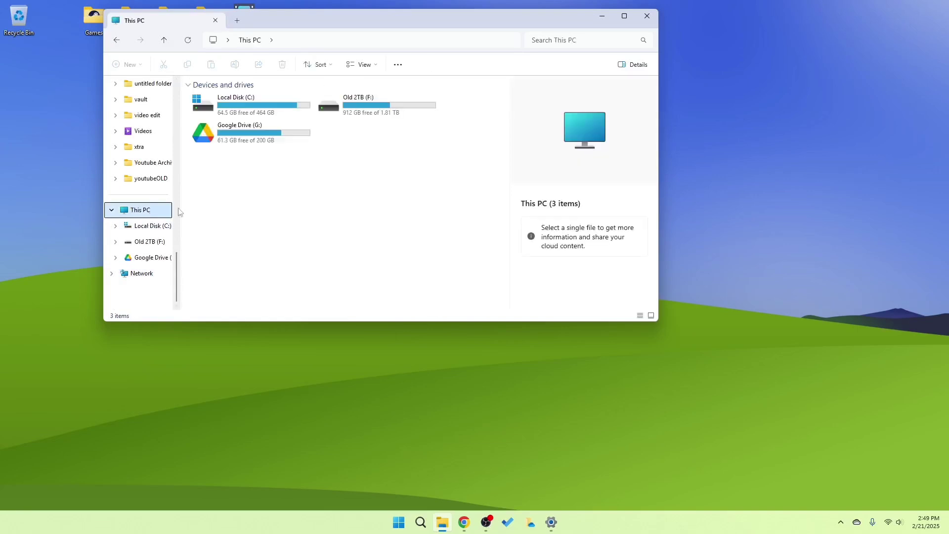
left_click(258, 111)
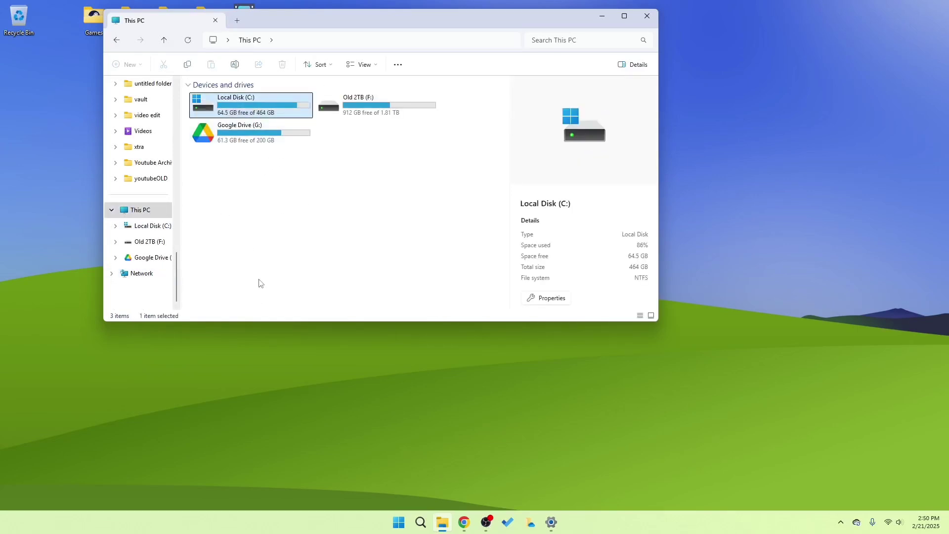
left_click(352, 112)
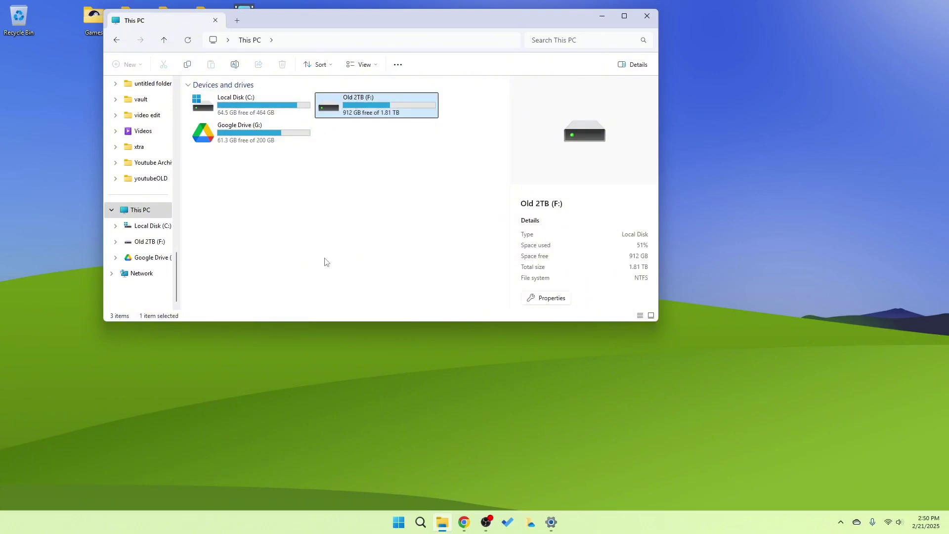
left_click(256, 142)
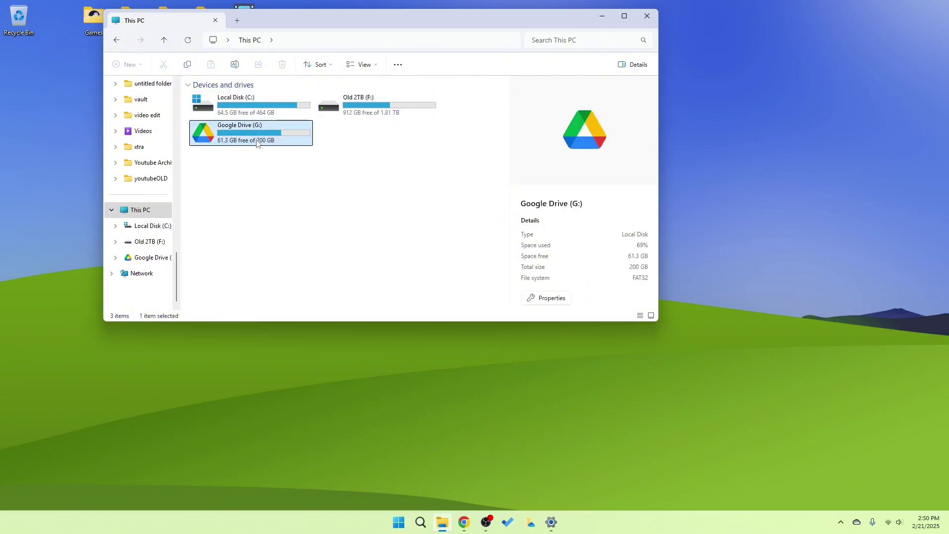
left_click(361, 170)
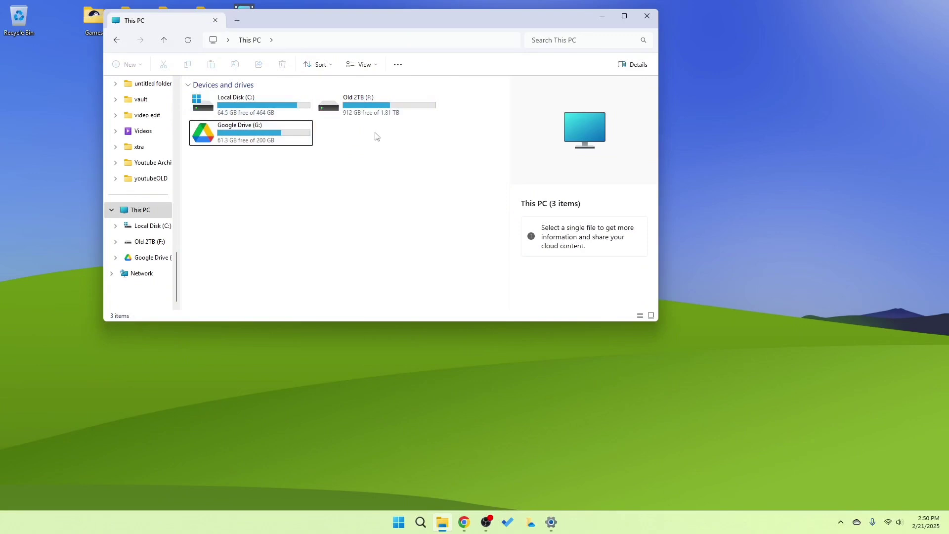
left_click_drag(404, 22, 495, 118)
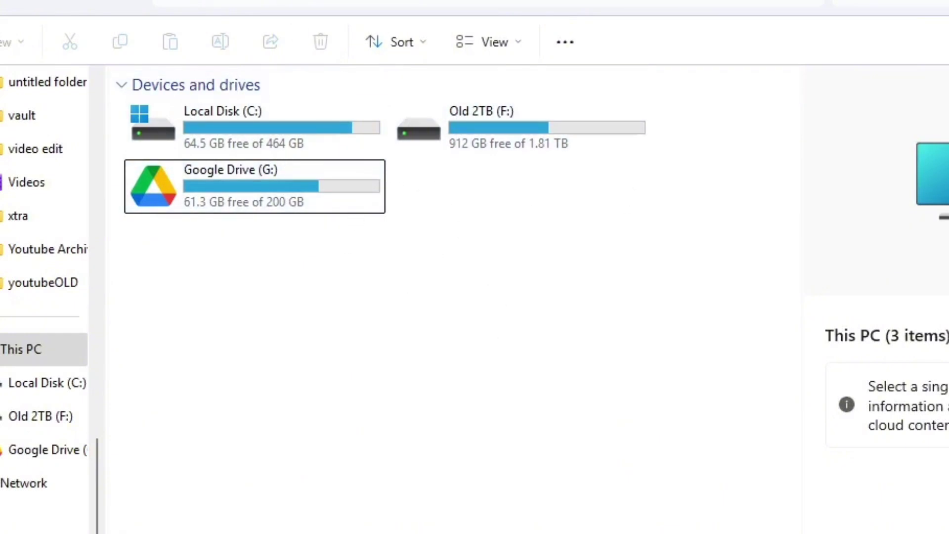
- Open Disk Management and reposition its window
key("super+x")
left_click(410, 404)
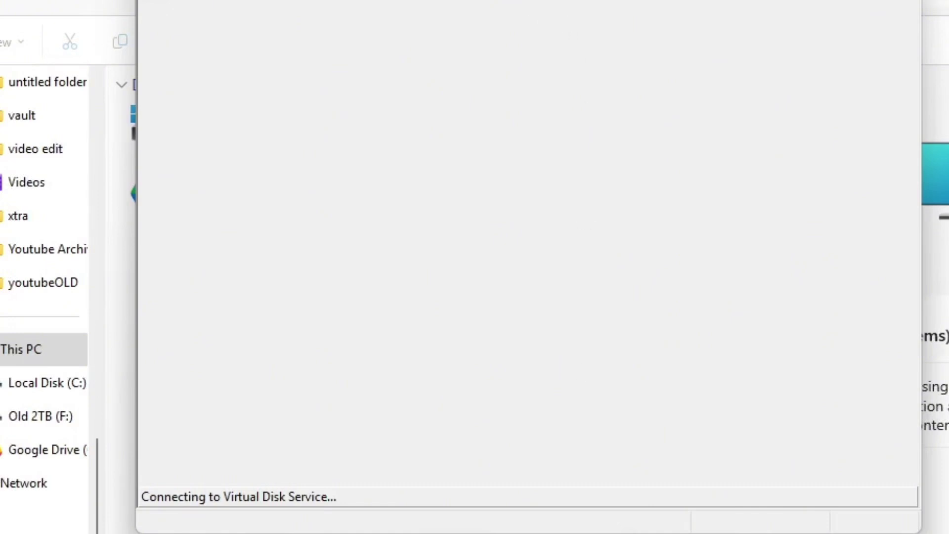
left_click_drag(518, 0, 556, 0)
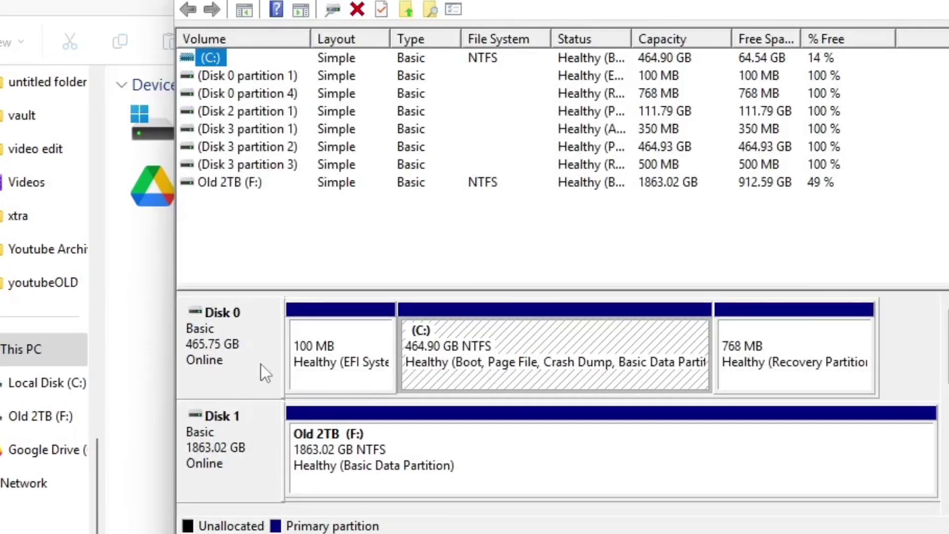
- Inspect the three partitions on Disk 3, and close Disk Management
left_click_drag(945, 346, 948, 442)
left_click(493, 381)
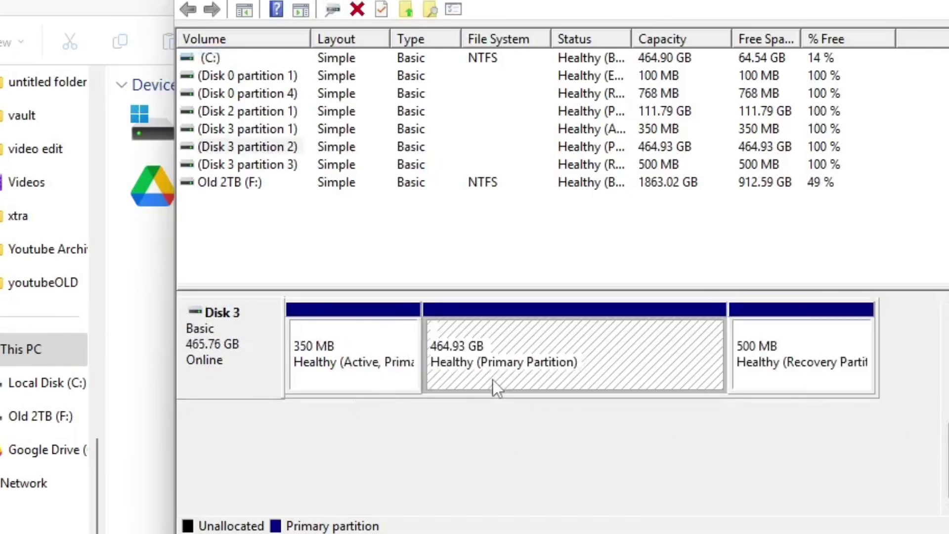
left_click(758, 376)
left_click(582, 375)
left_click(385, 373)
left_click(547, 370)
left_click(948, 0)
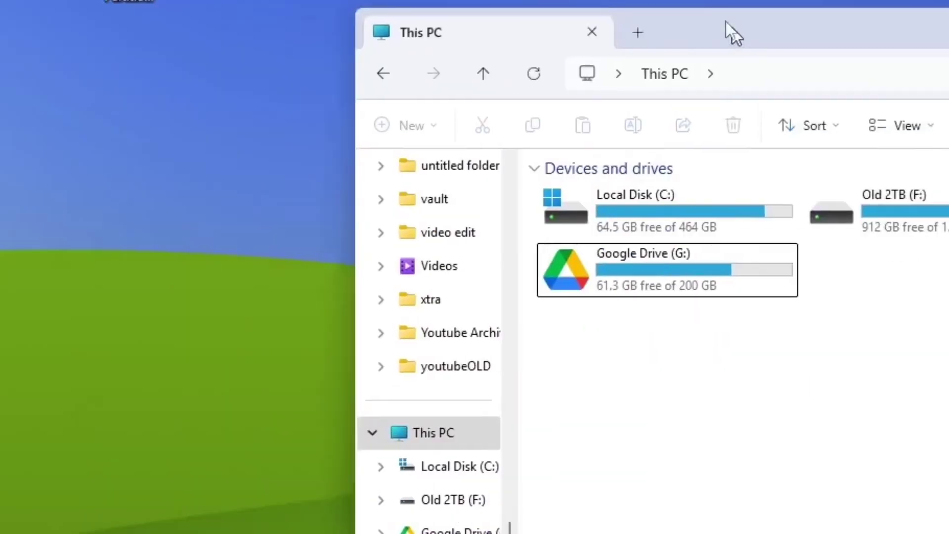
- Move the File Explorer window aside and review the disks and partitions listed in MiniTool Partition Wizard
left_click_drag(725, 22, 404, 38)
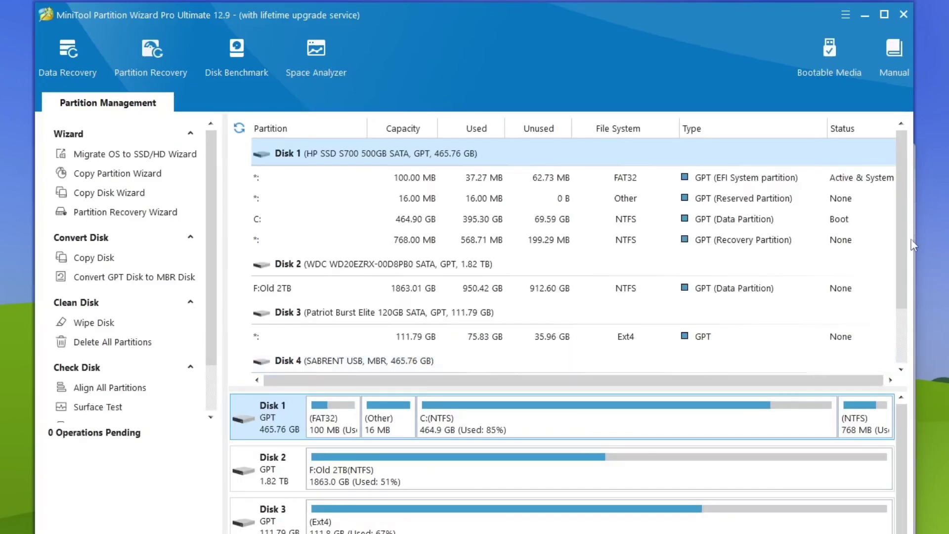
scroll(904, 363, "down", 1)
scroll(904, 366, "up", 2)
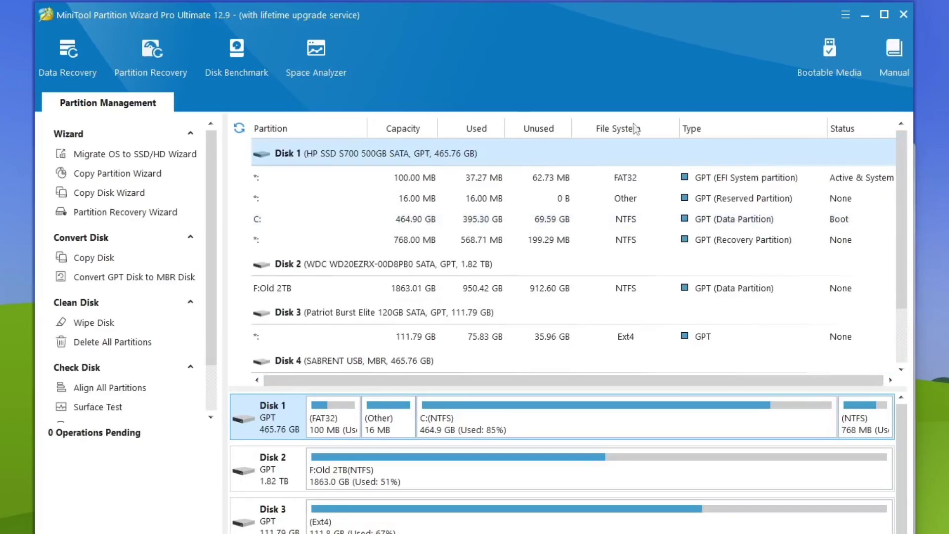
- Scan the USB drive's Windows (NTFS) partition for recoverable files with Data Recovery
left_click(64, 57)
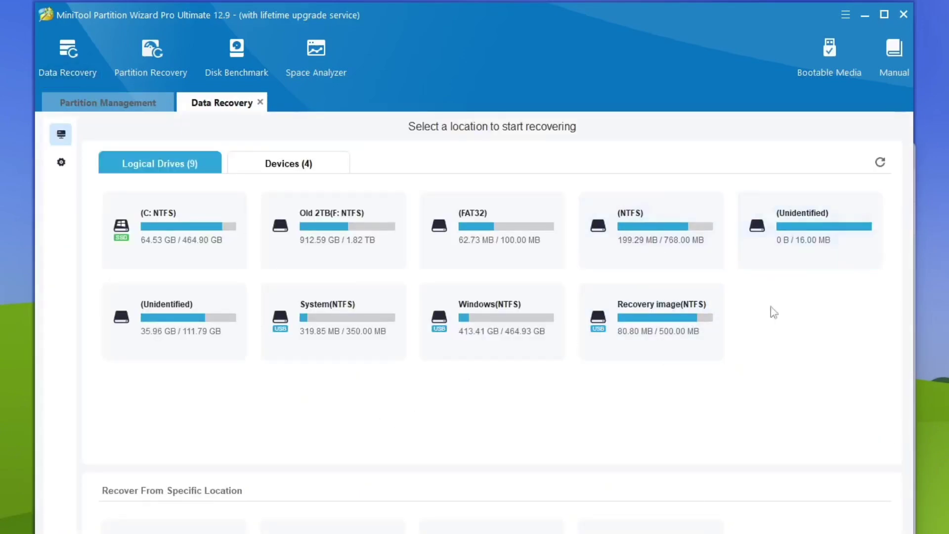
mouse_move(635, 350)
mouse_move(491, 314)
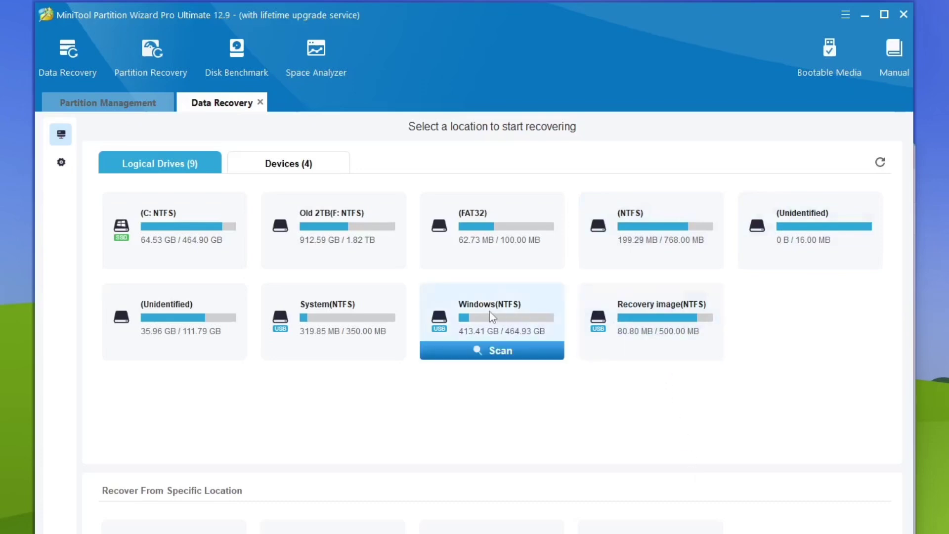
left_click(483, 352)
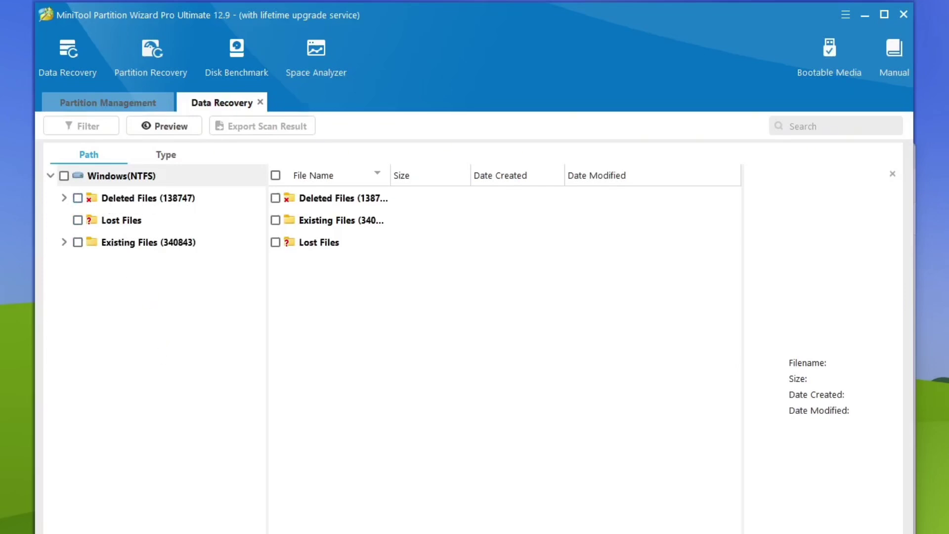
- Switch to File Explorer, open backup > MOM on Old 2TB (F:), and examine the previously recovered folders
left_click(430, 533)
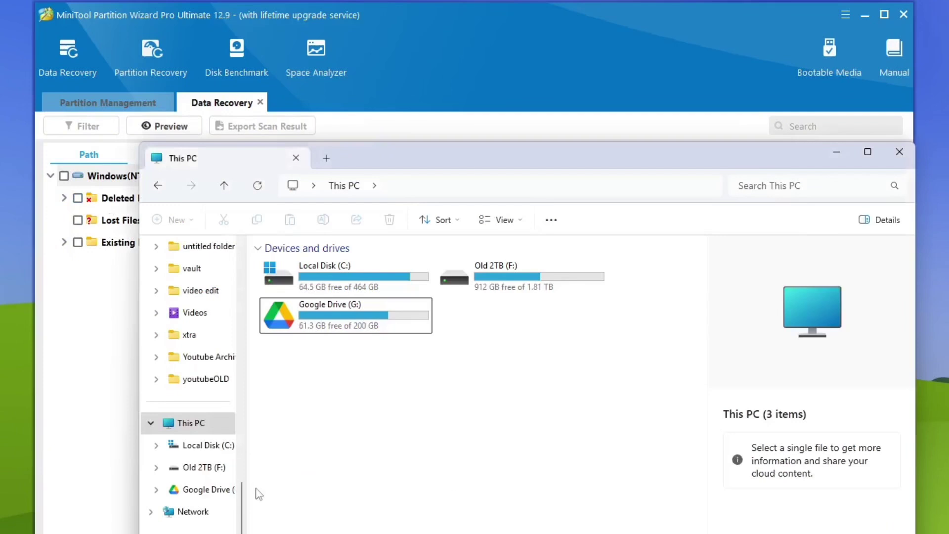
left_click(200, 472)
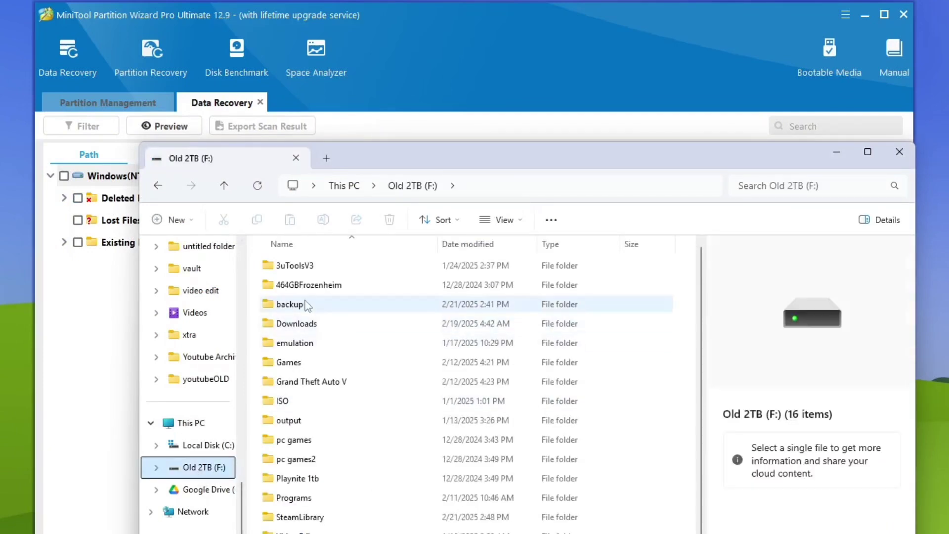
double_click(308, 307)
double_click(291, 265)
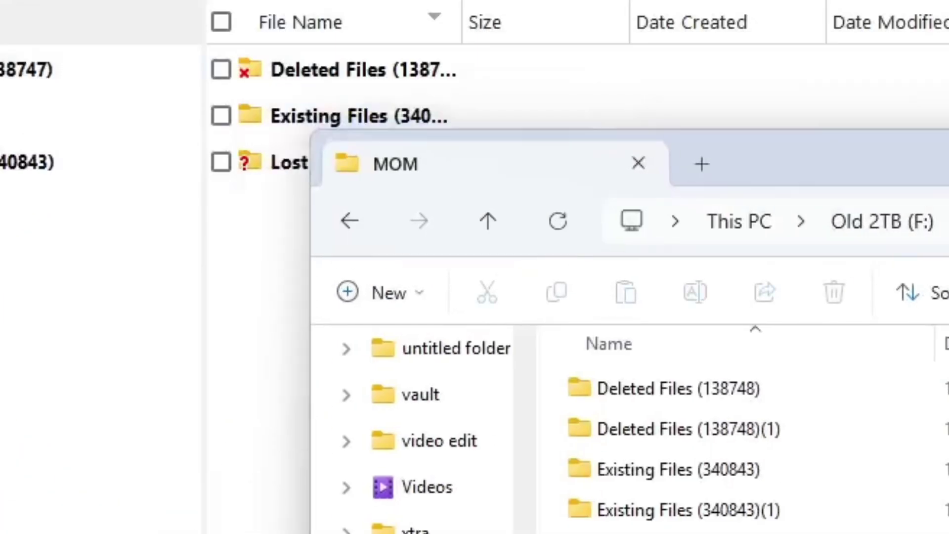
left_click_drag(913, 159, 948, 103)
left_click_drag(826, 103, 511, 33)
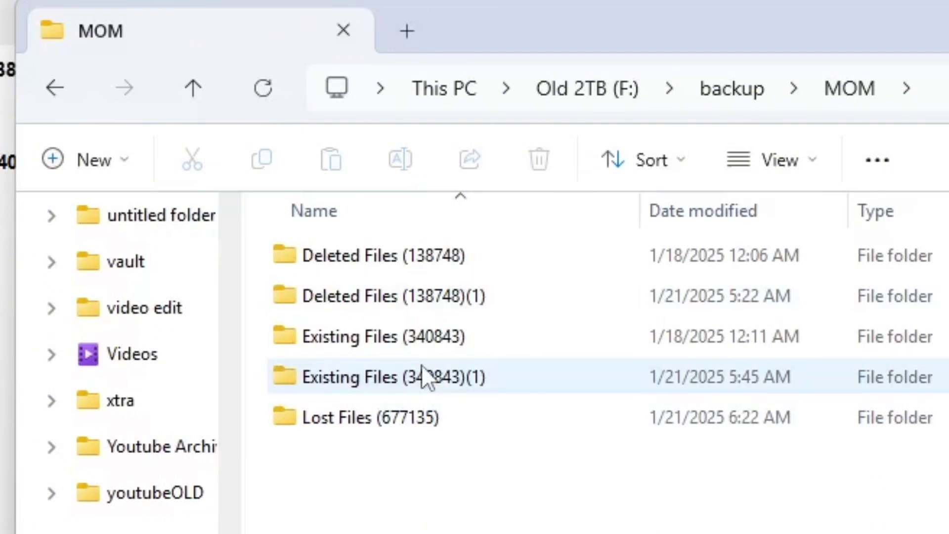
mouse_move(421, 364)
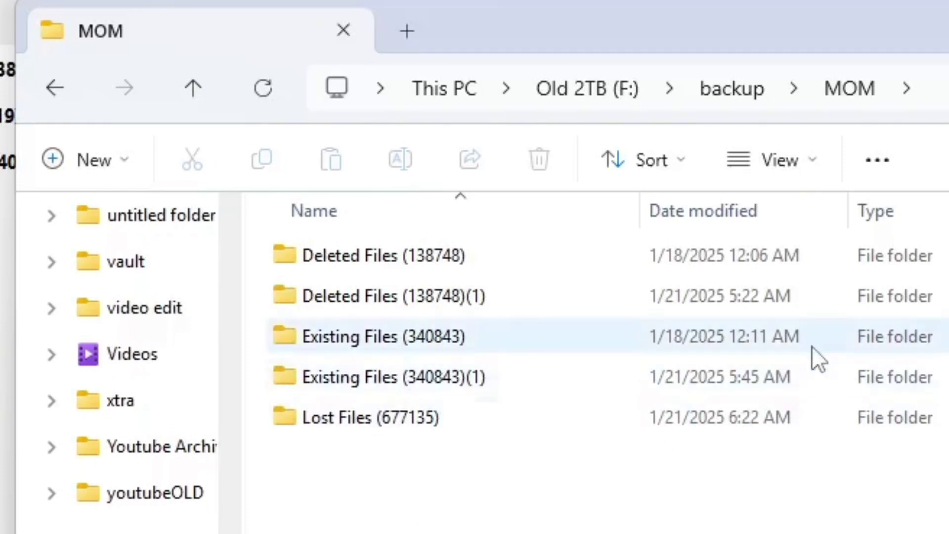
left_click_drag(727, 46, 636, 28)
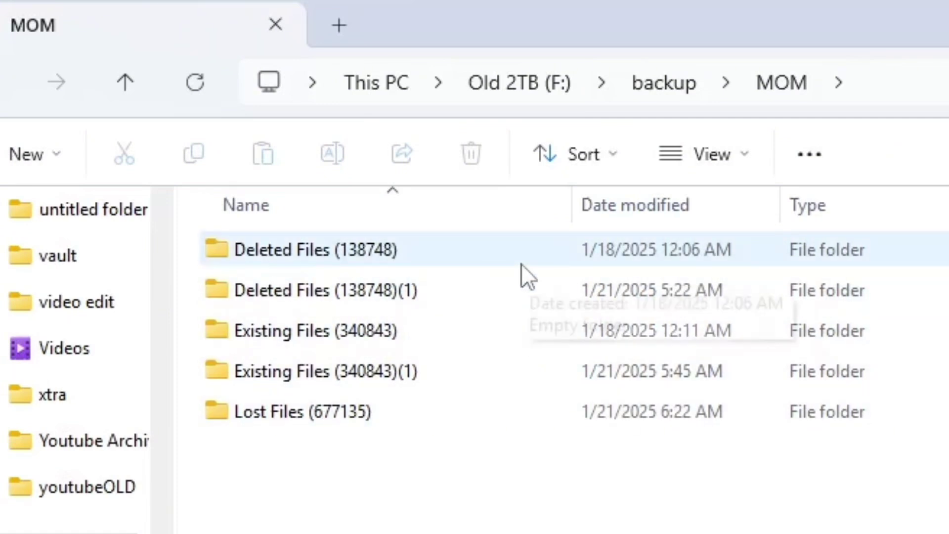
mouse_move(522, 265)
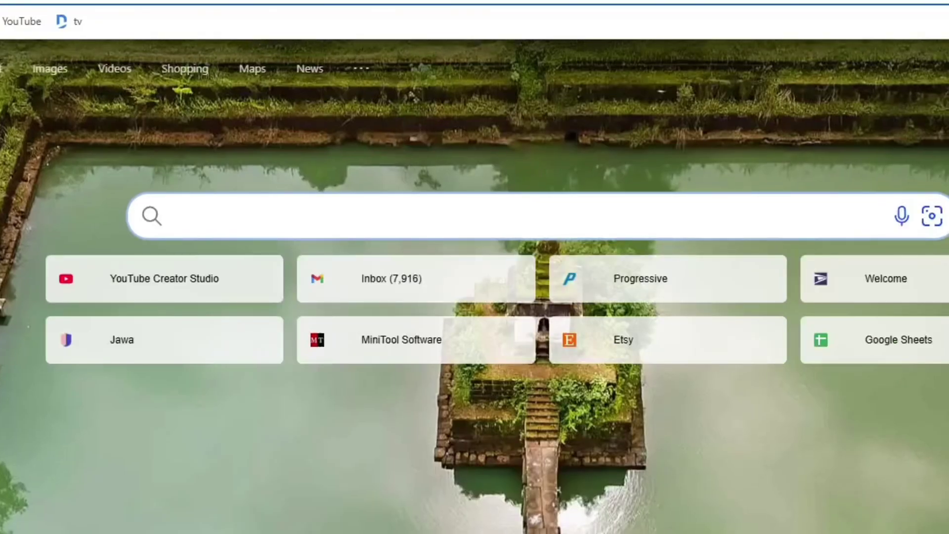
- Search Bing for "western digital mybook" and browse the image results
type("western digital")
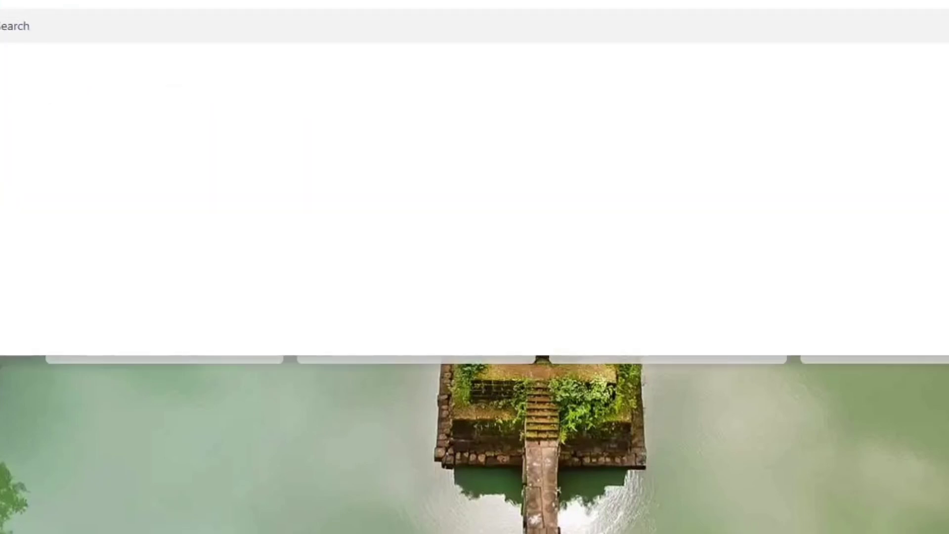
type(" mybook")
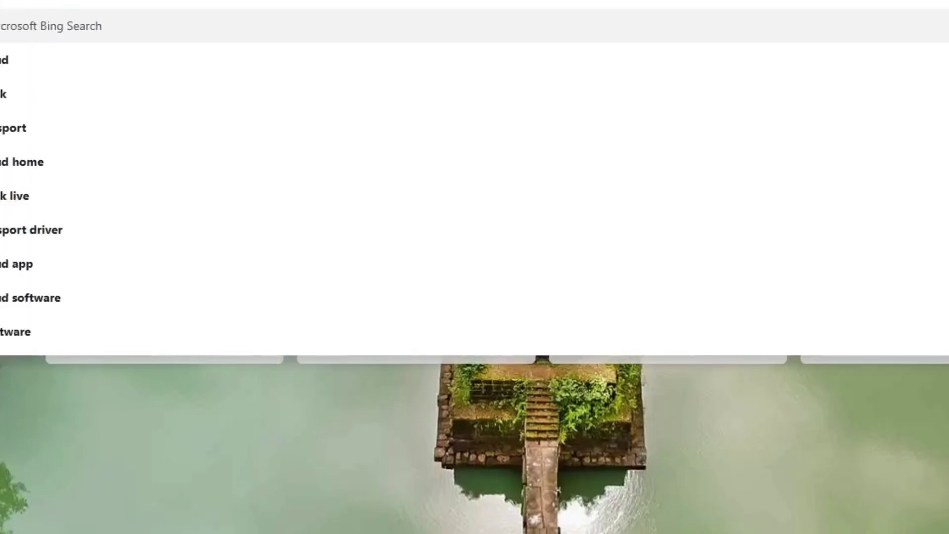
key("Return")
left_click(125, 96)
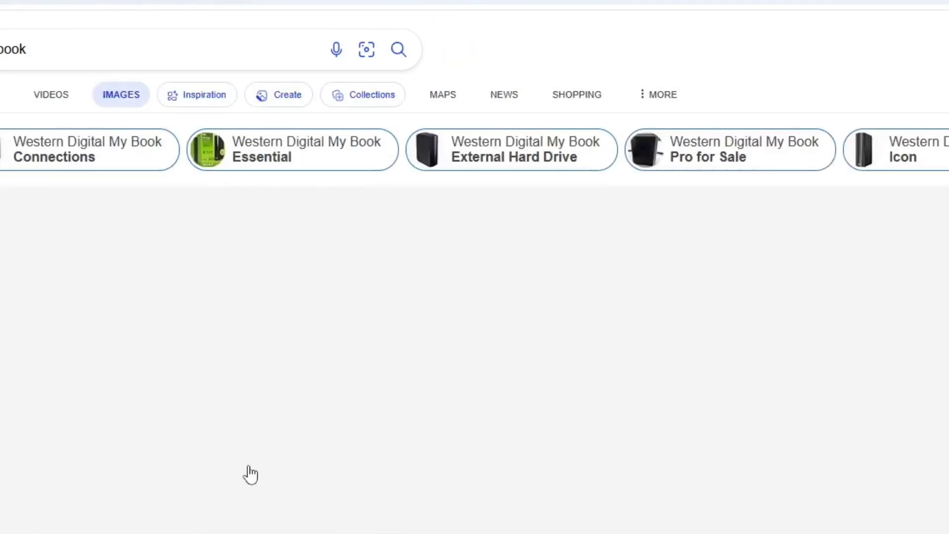
scroll(158, 482, "down", 10)
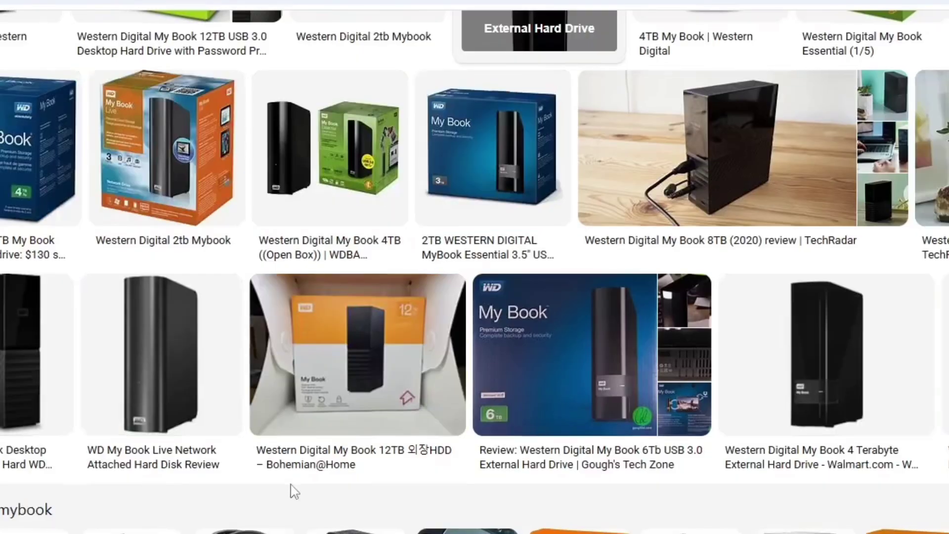
scroll(241, 489, "down", 3)
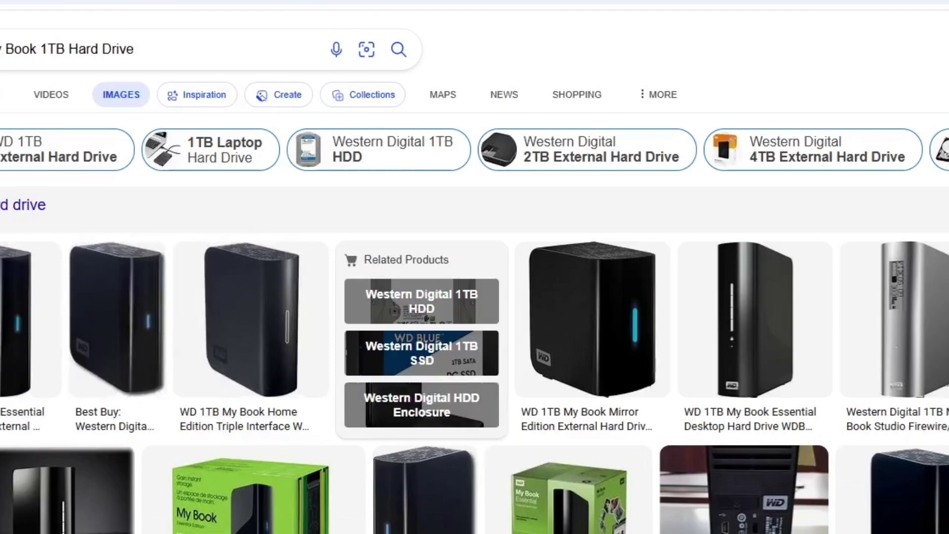
- Open the MiniTool Power Data Recovery page in the MiniTool online store
key("alt+Tab")
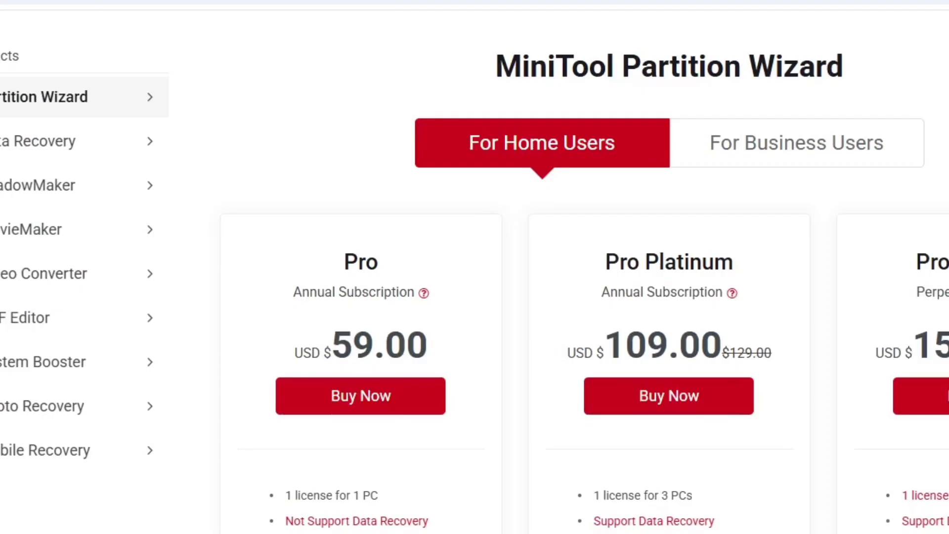
scroll(21, 315, "up", 5)
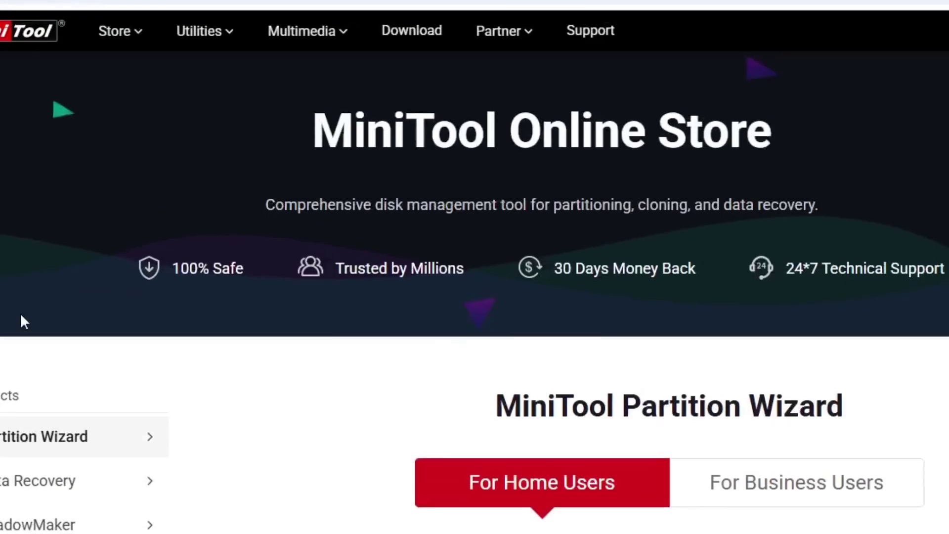
mouse_move(128, 42)
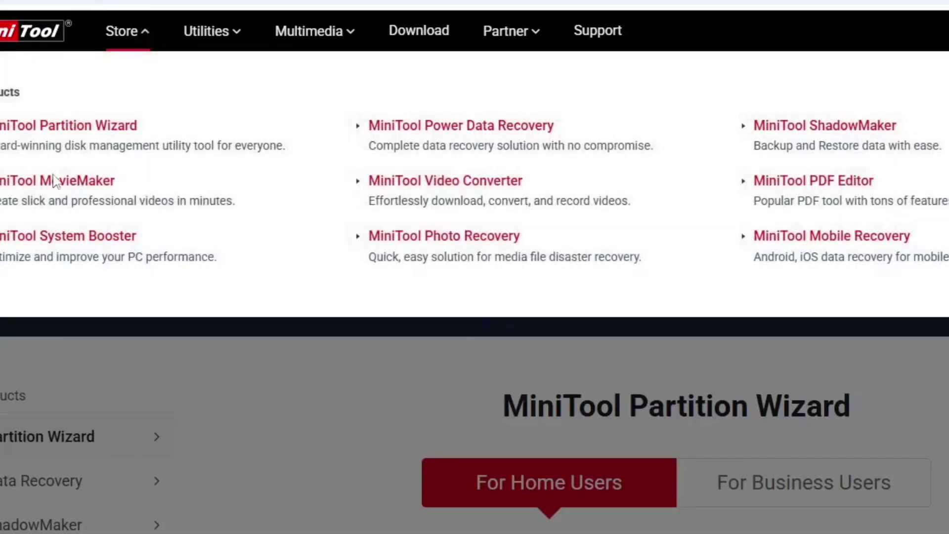
left_click(497, 127)
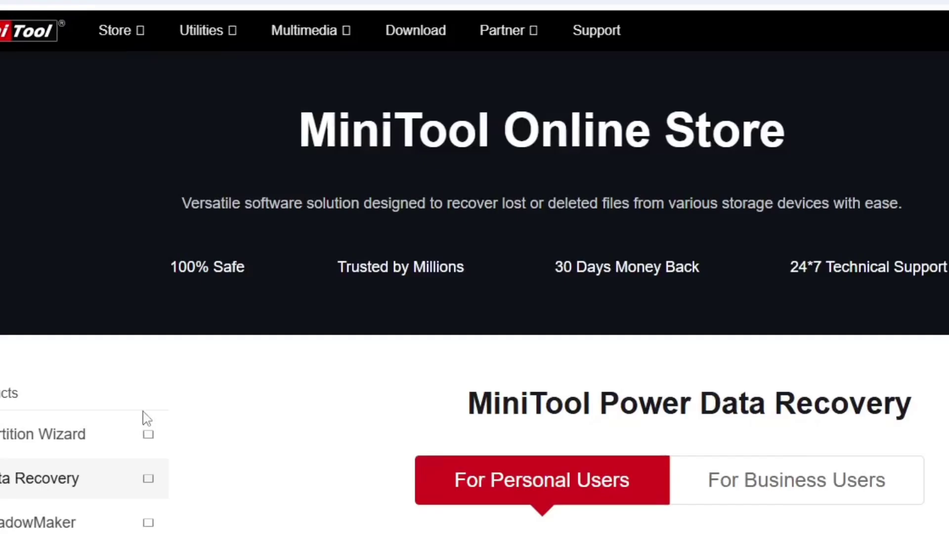
- Examine the personal subscription plans and prices for MiniTool Power Data Recovery
scroll(250, 412, "down", 3)
scroll(251, 412, "down", 8)
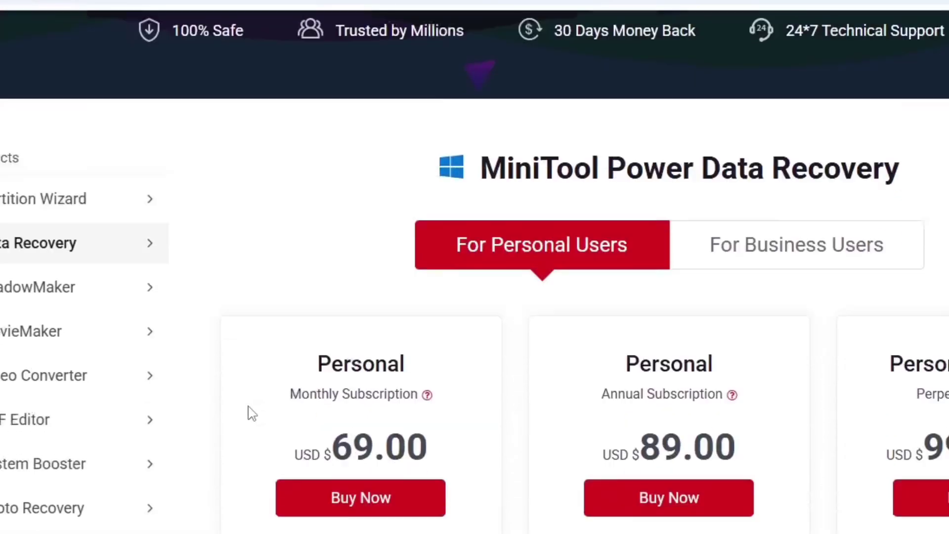
scroll(251, 411, "up", 10)
scroll(252, 412, "down", 4)
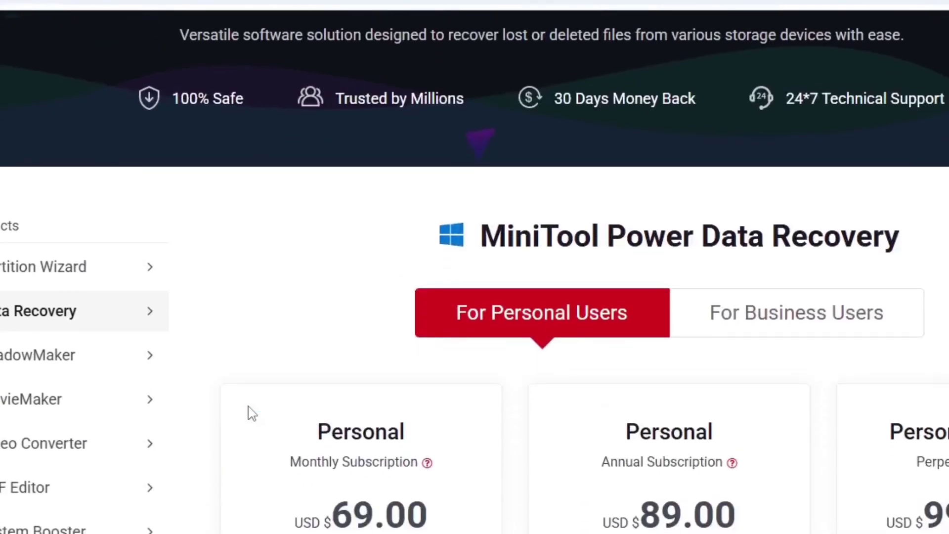
scroll(252, 412, "up", 3)
scroll(252, 413, "down", 2)
scroll(338, 509, "down", 1)
scroll(365, 509, "up", 4)
scroll(365, 504, "down", 2)
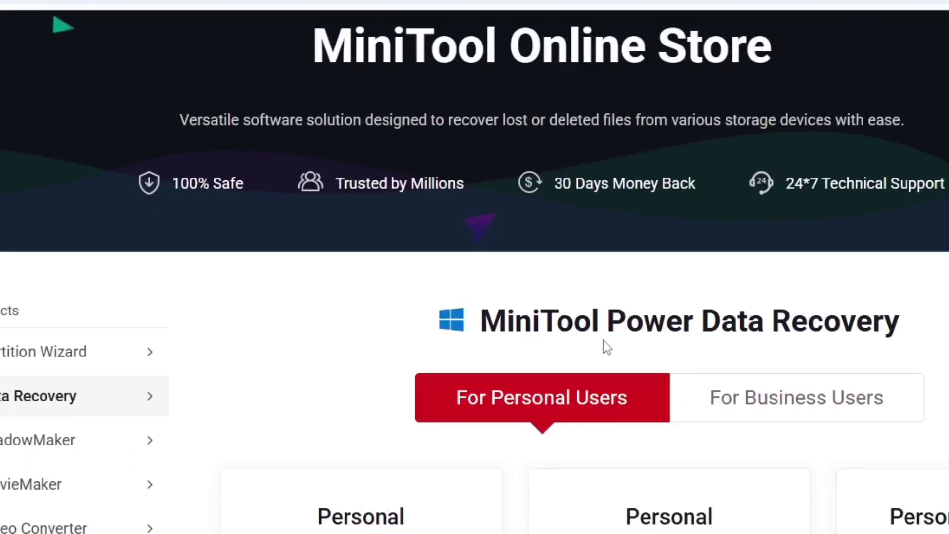
- Examine the annual personal plan for MiniTool Power Data Recovery, checking its price and licence features against the neighbouring plans
scroll(625, 346, "down", 2)
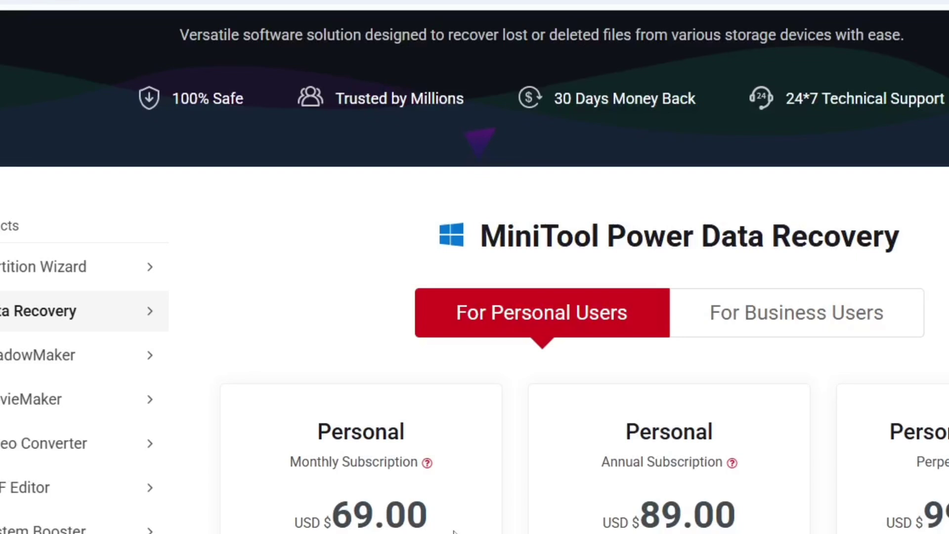
scroll(454, 531, "down", 2)
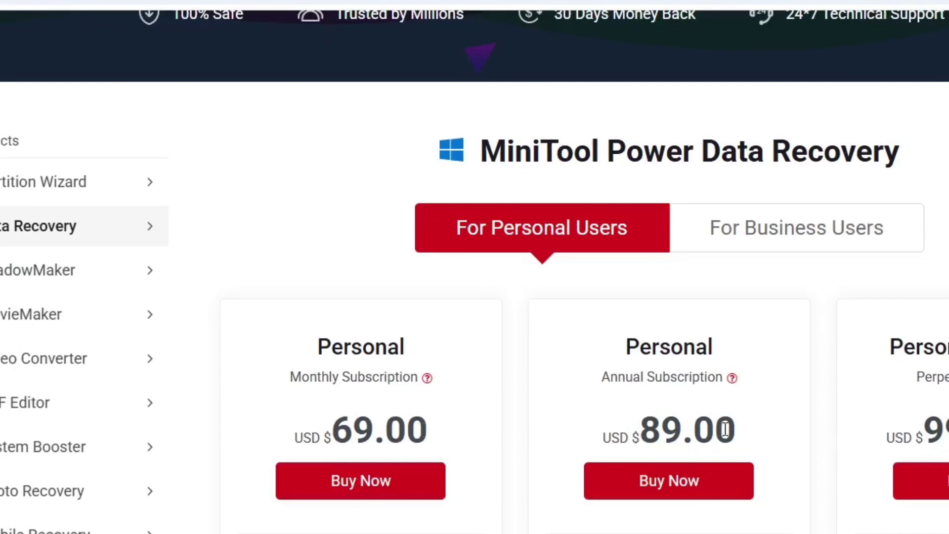
left_click_drag(588, 331, 702, 482)
left_click(588, 452)
scroll(932, 430, "down", 5)
scroll(933, 430, "up", 2)
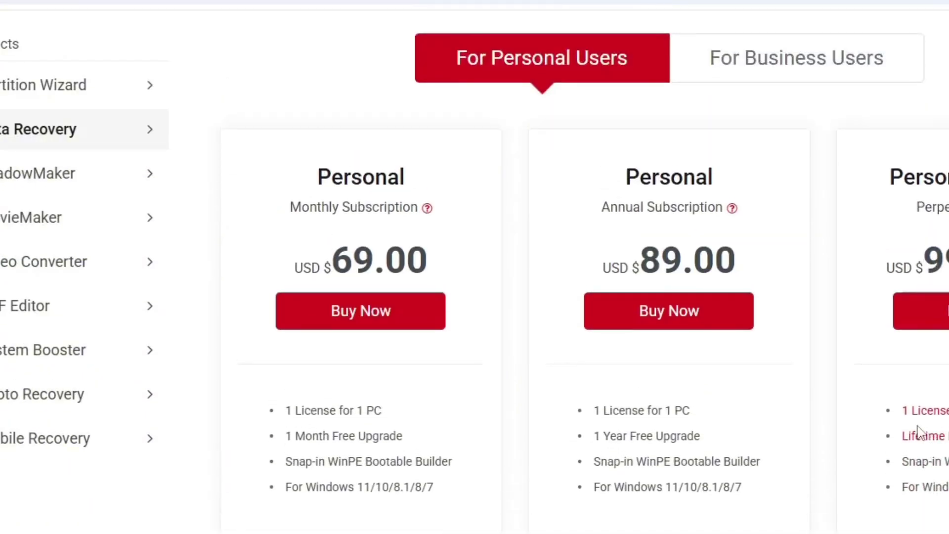
scroll(920, 434, "down", 3)
scroll(920, 433, "up", 3)
scroll(548, 339, "up", 2)
left_click_drag(611, 248, 760, 514)
left_click(760, 514)
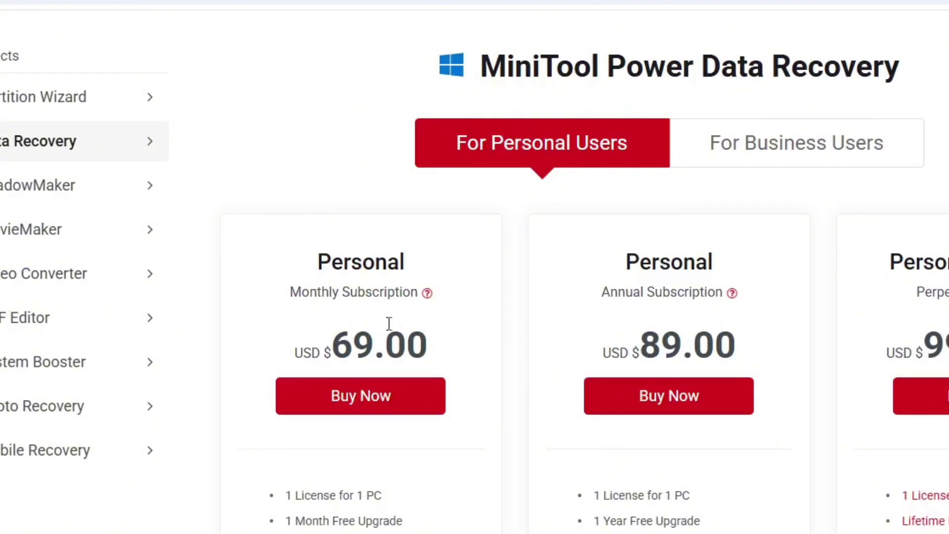
mouse_move(265, 275)
left_mouse_down()
mouse_move(289, 381)
mouse_move(395, 524)
mouse_move(271, 373)
mouse_move(273, 277)
left_mouse_up()
left_click(266, 272)
scroll(477, 390, "down", 1)
scroll(480, 403, "up", 2)
scroll(479, 402, "down", 2)
scroll(480, 403, "up", 2)
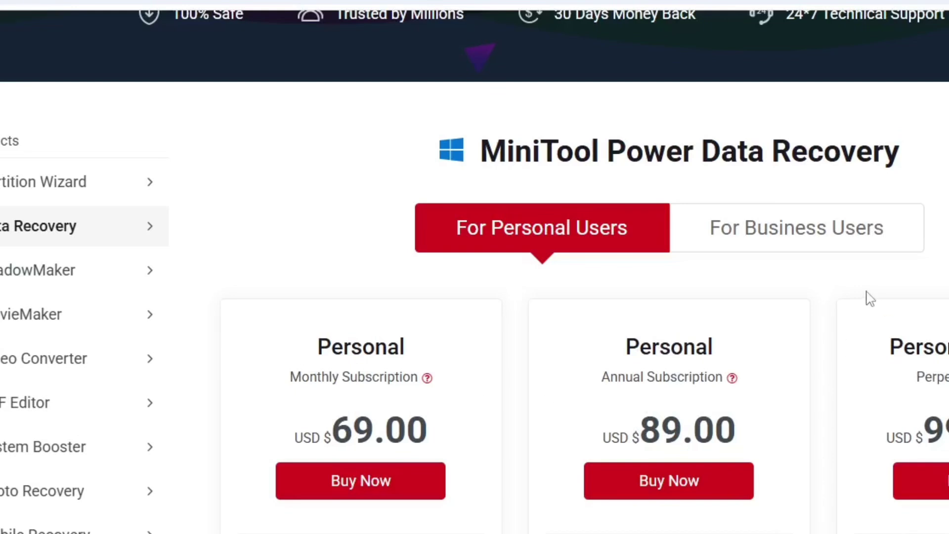
- Compare the prices of the monthly and annual personal subscriptions, highlighting each price in turn
scroll(884, 336, "down", 5)
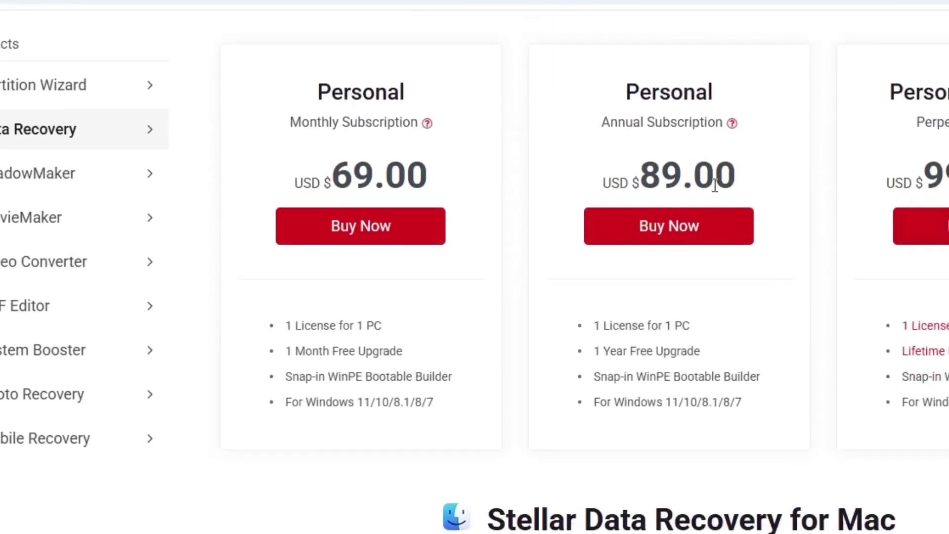
left_click_drag(326, 176, 428, 183)
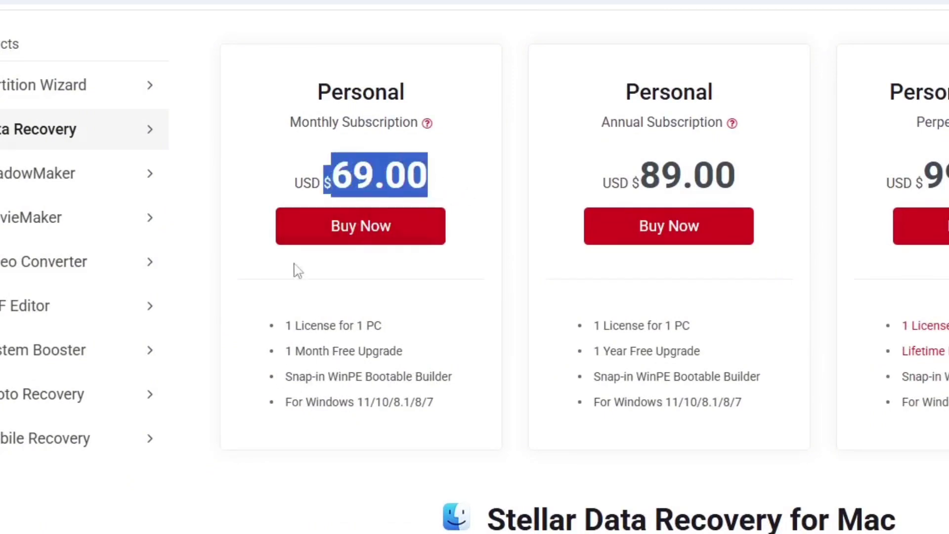
left_click(313, 329)
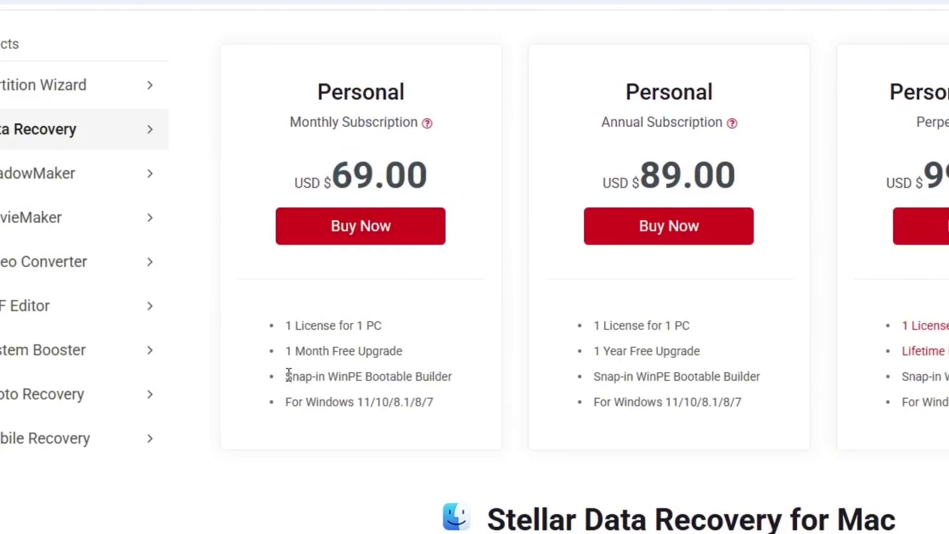
left_click_drag(588, 187, 758, 183)
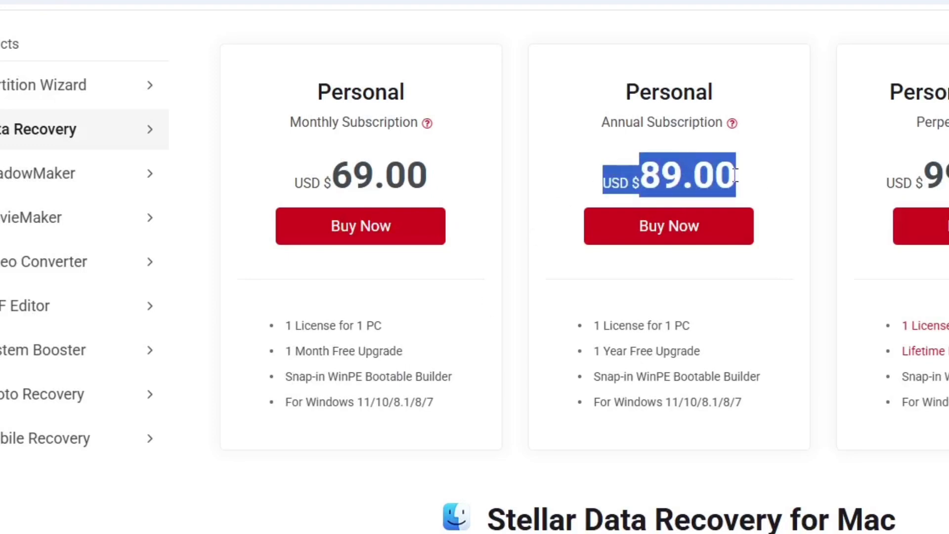
left_click(657, 176)
scroll(918, 273, "down", 3)
scroll(915, 271, "up", 3)
- Highlight the perpetual personal plan's price and its list of licence features to review them
left_click_drag(886, 183, 946, 180)
scroll(914, 346, "down", 2)
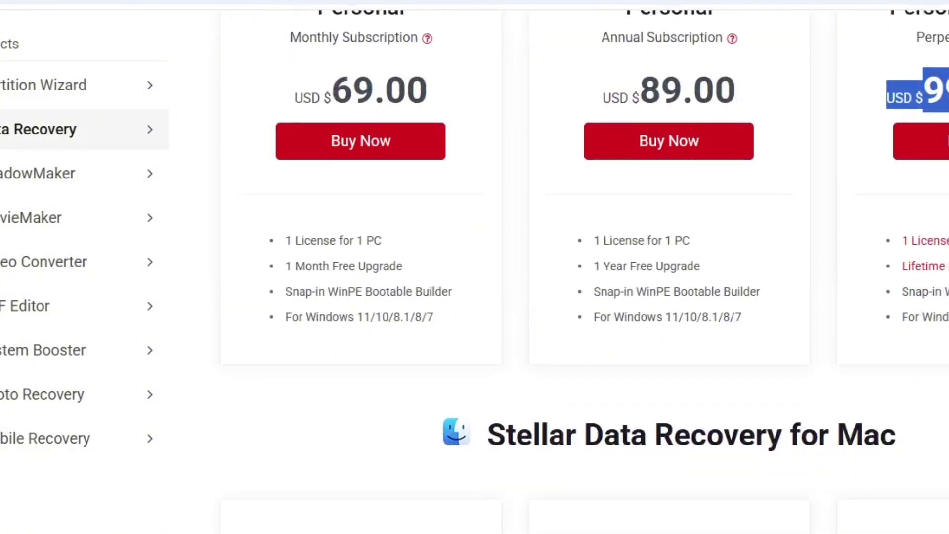
scroll(938, 237, "up", 2)
scroll(877, 328, "down", 2)
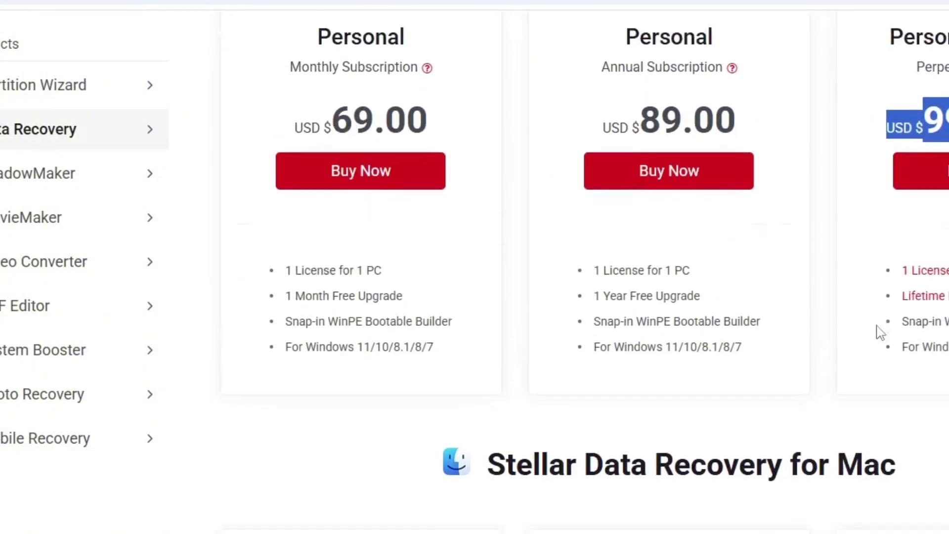
left_click_drag(899, 235, 944, 324)
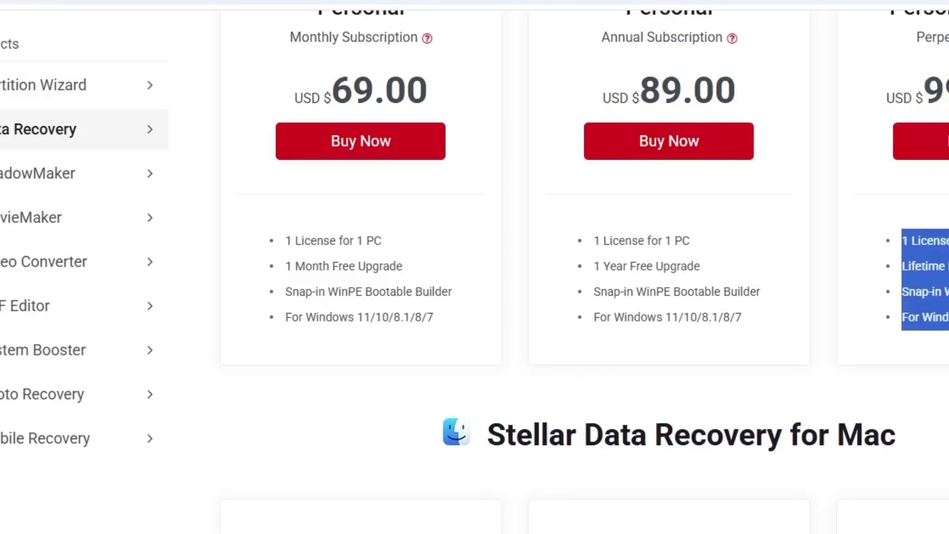
scroll(904, 214, "down", 2)
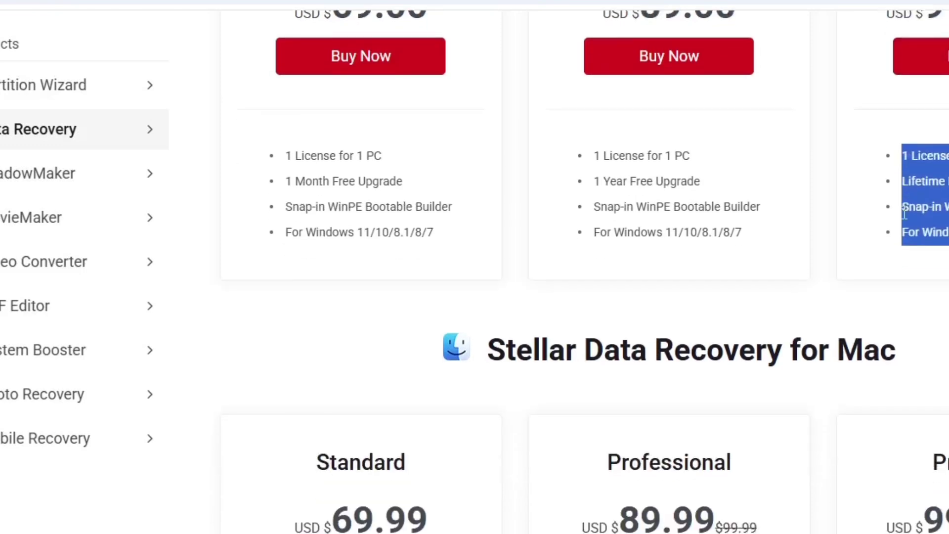
- Examine the Stellar Data Recovery for Mac editions, including the prices and features of the Standard, Professional and Technician plans
scroll(903, 212, "down", 4)
scroll(901, 239, "up", 15)
scroll(903, 257, "down", 10)
scroll(901, 255, "down", 8)
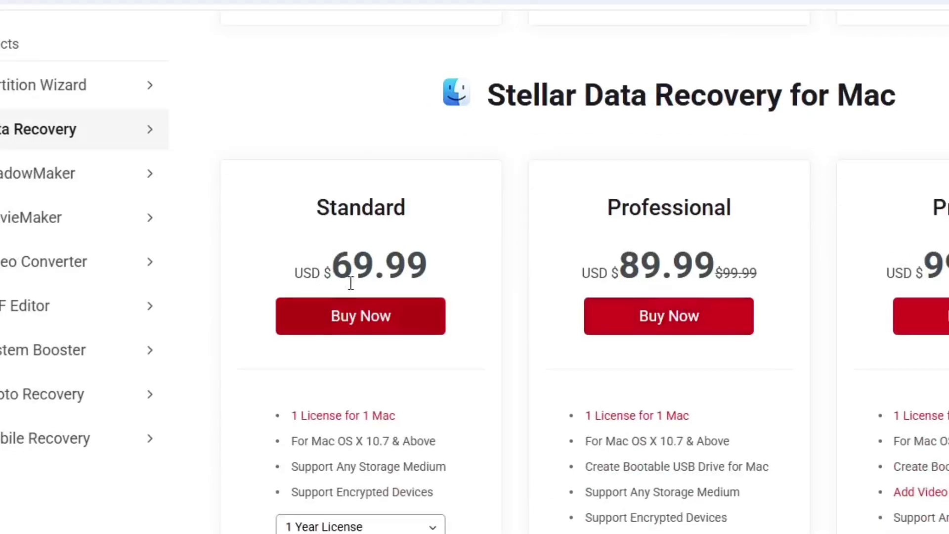
scroll(365, 277, "down", 2)
left_click_drag(280, 331, 908, 372)
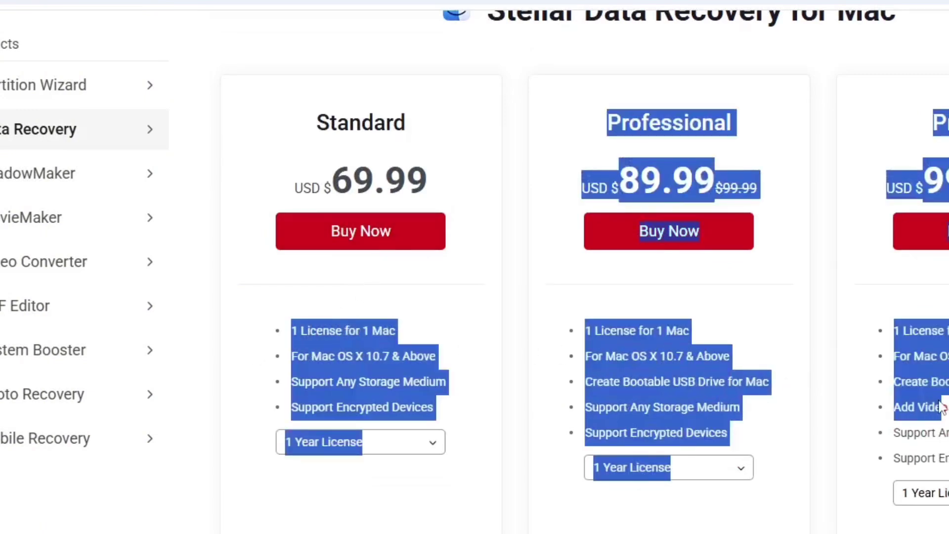
left_click(863, 348)
scroll(862, 348, "down", 5)
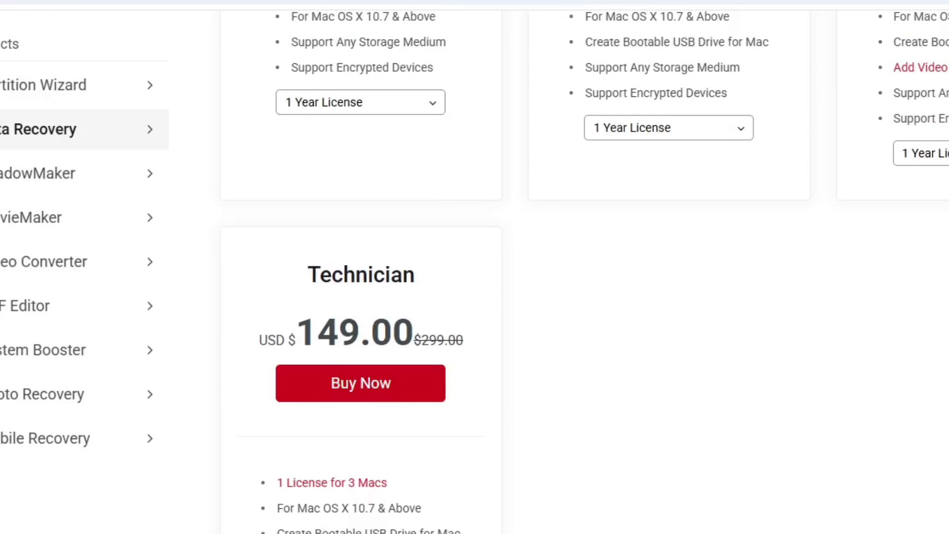
scroll(277, 530, "up", 4)
scroll(278, 530, "up", 8)
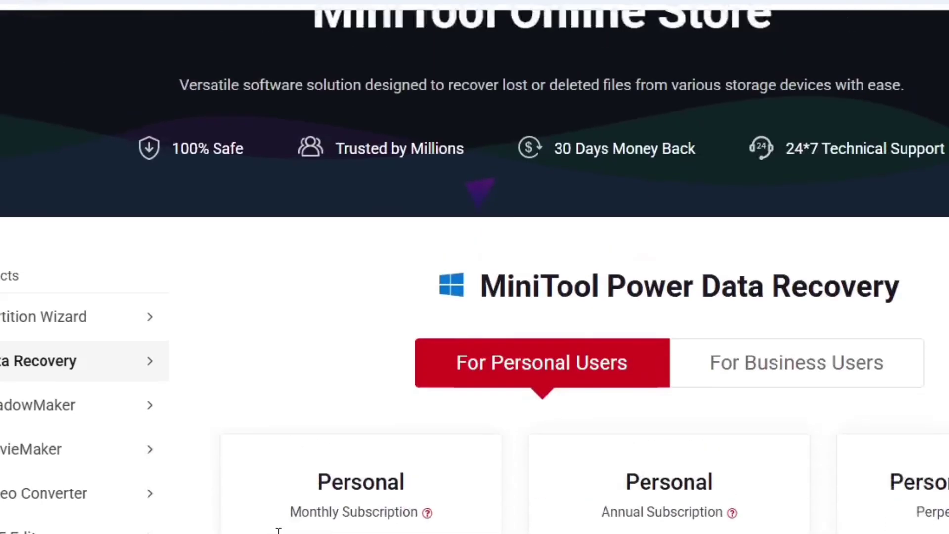
scroll(277, 531, "down", 5)
scroll(277, 531, "up", 5)
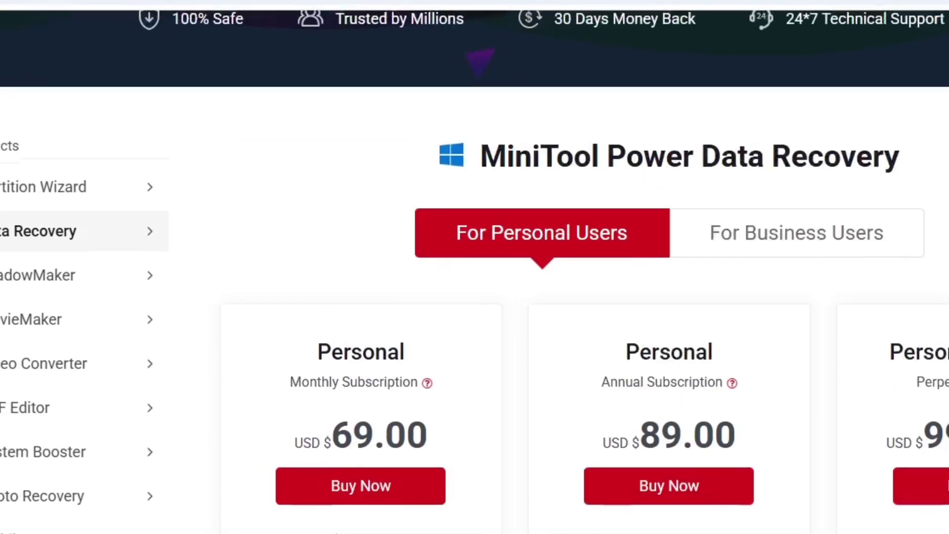
scroll(338, 530, "down", 2)
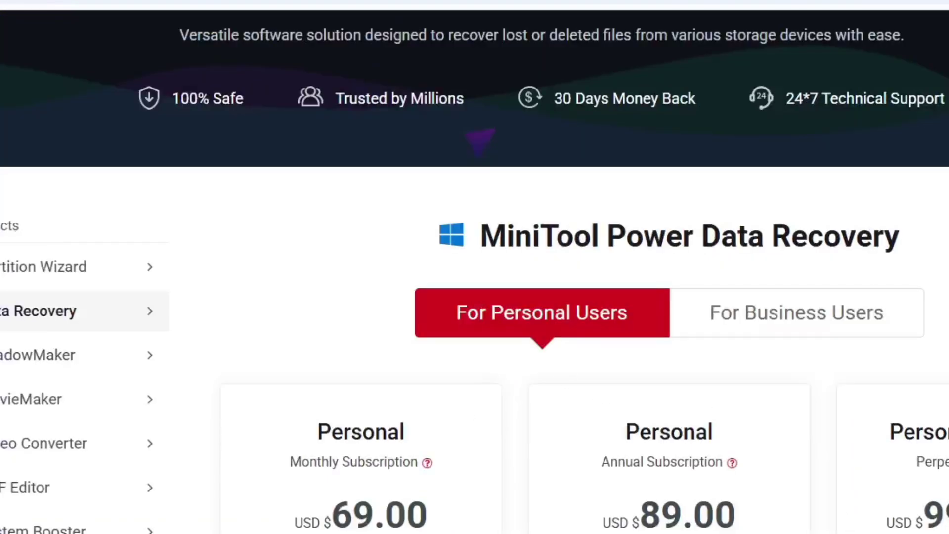
scroll(474, 266, "down", 3)
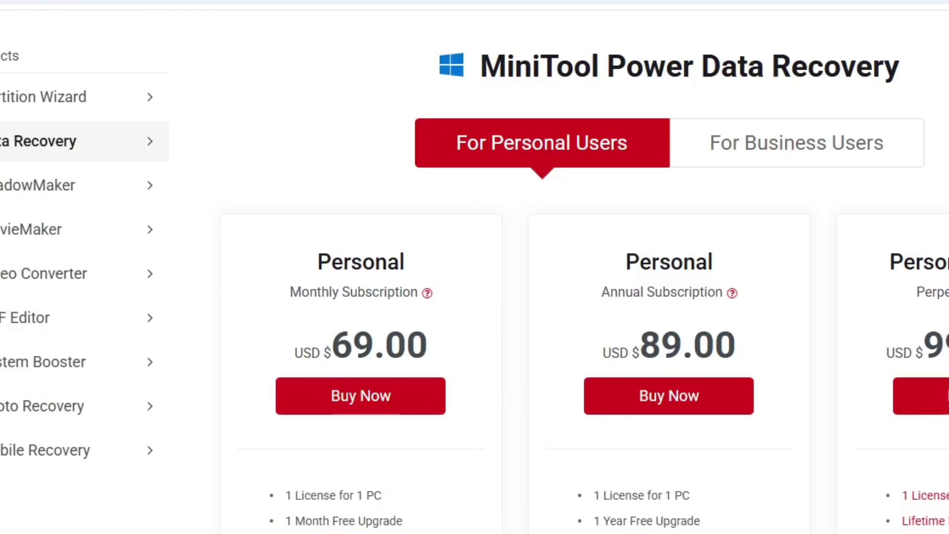
scroll(474, 272, "up", 4)
scroll(474, 272, "down", 3)
scroll(475, 271, "up", 2)
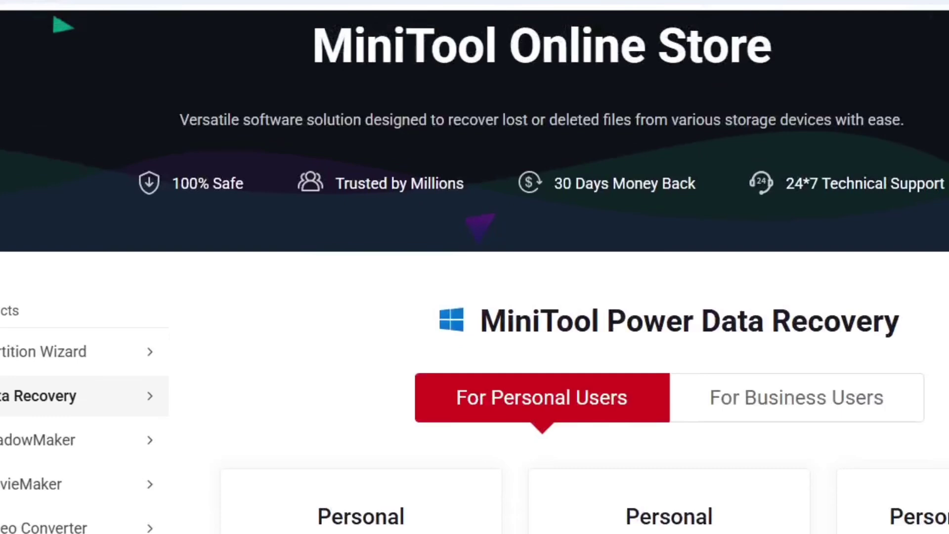
scroll(474, 272, "down", 5)
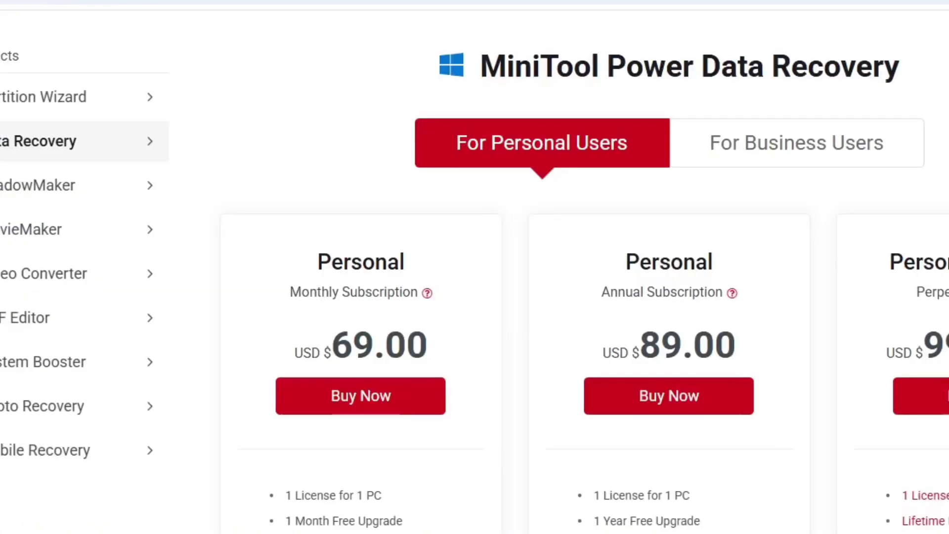
scroll(711, 366, "down", 3)
scroll(642, 371, "up", 3)
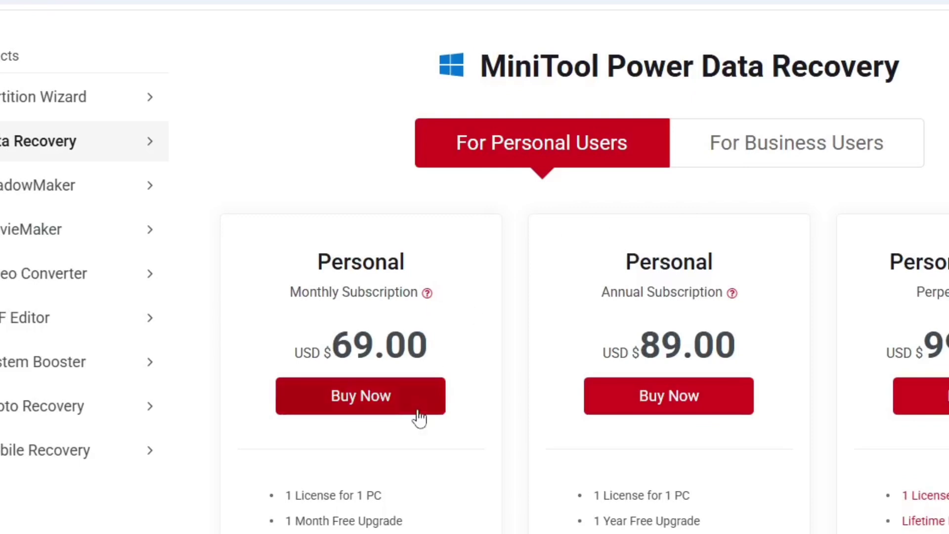
scroll(383, 501, "up", 5)
scroll(383, 500, "down", 5)
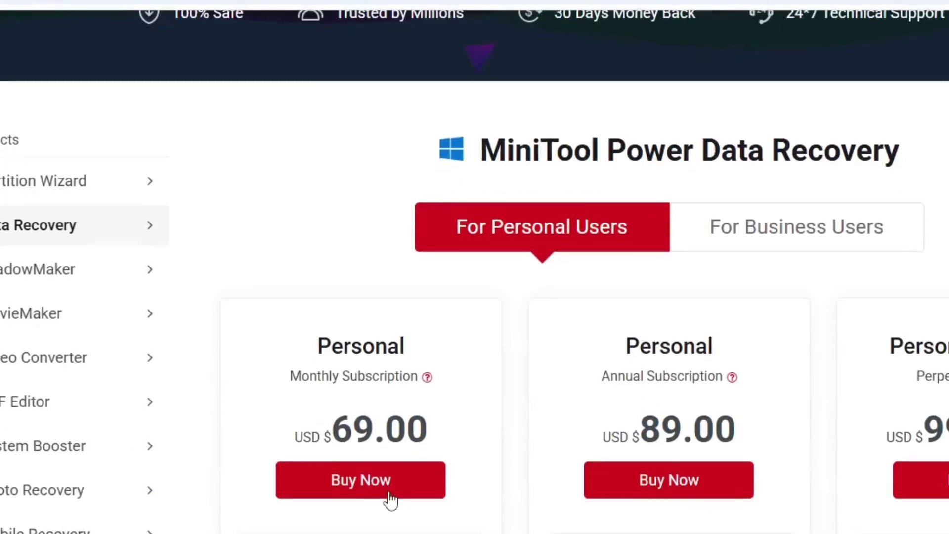